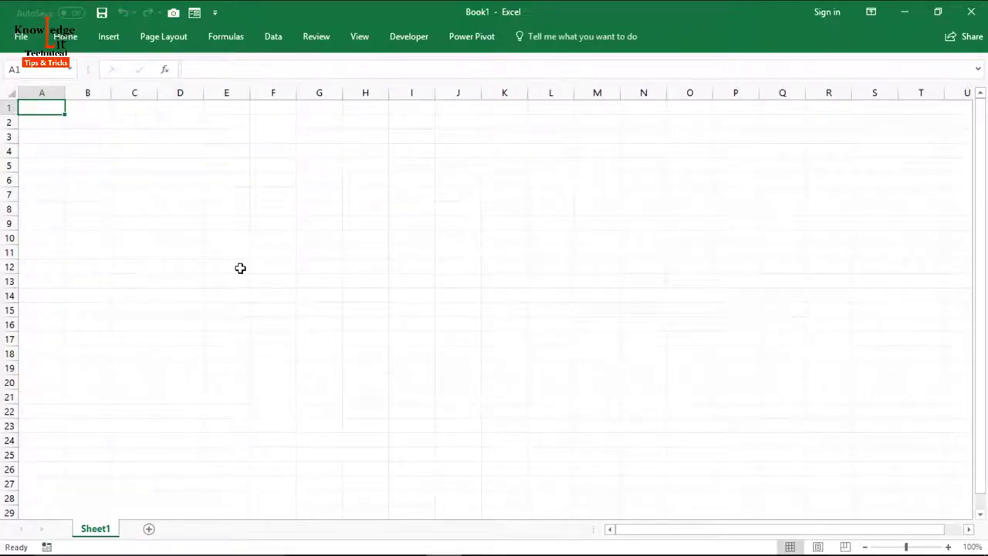
- Enter the headings Sr. No, First Name, Last Name, City and contact Number in A1:E1
text(Sr)
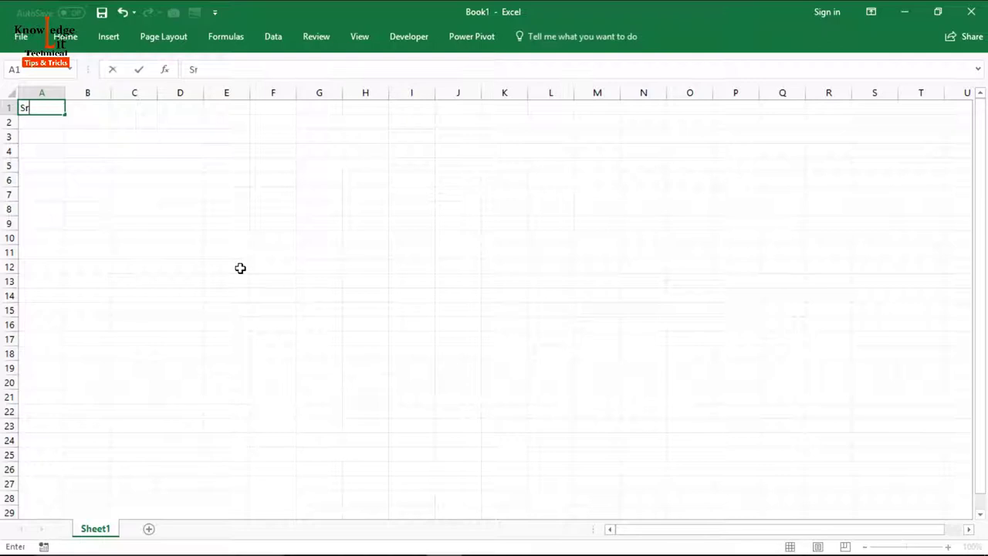
text(.)
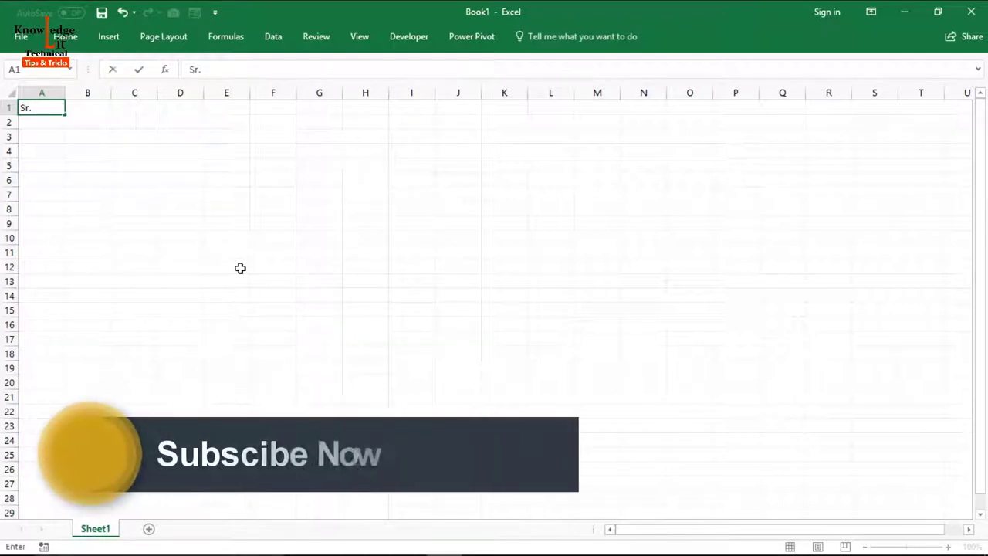
text( No)
key(Tab)
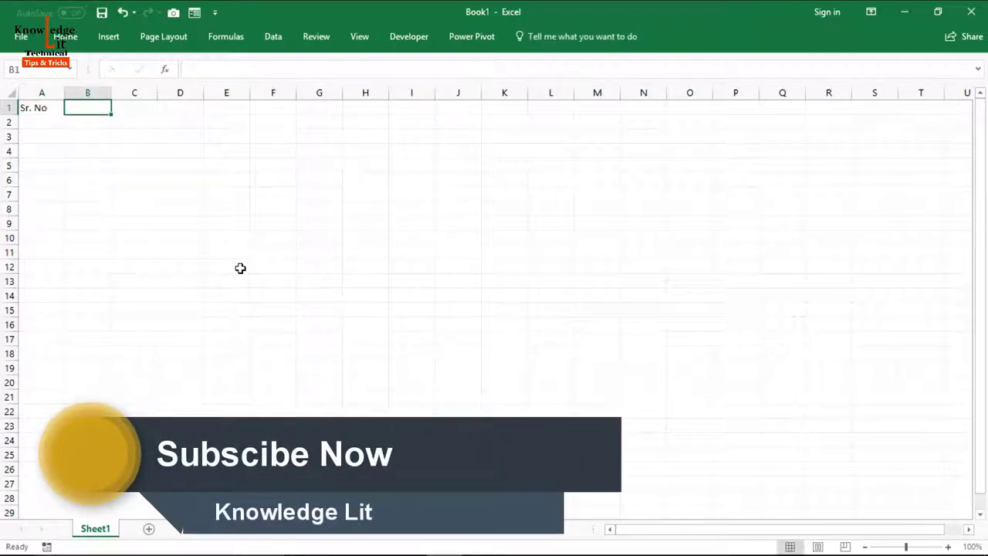
text(Fir)
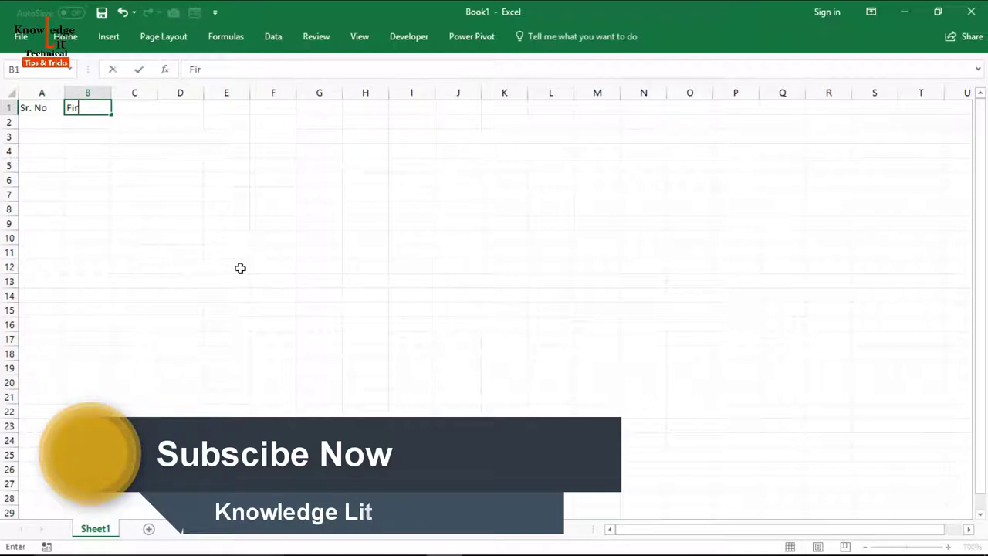
text(st Name)
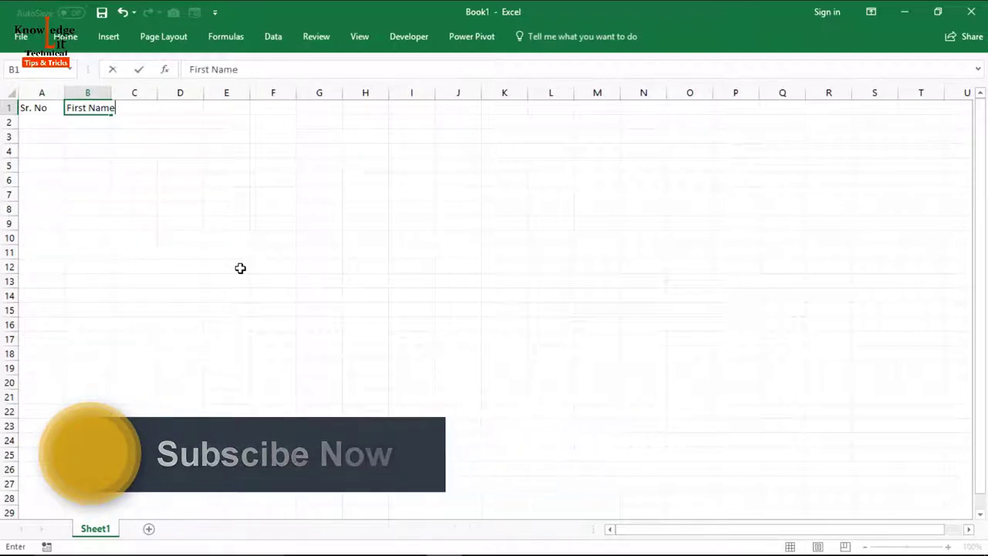
key(Tab)
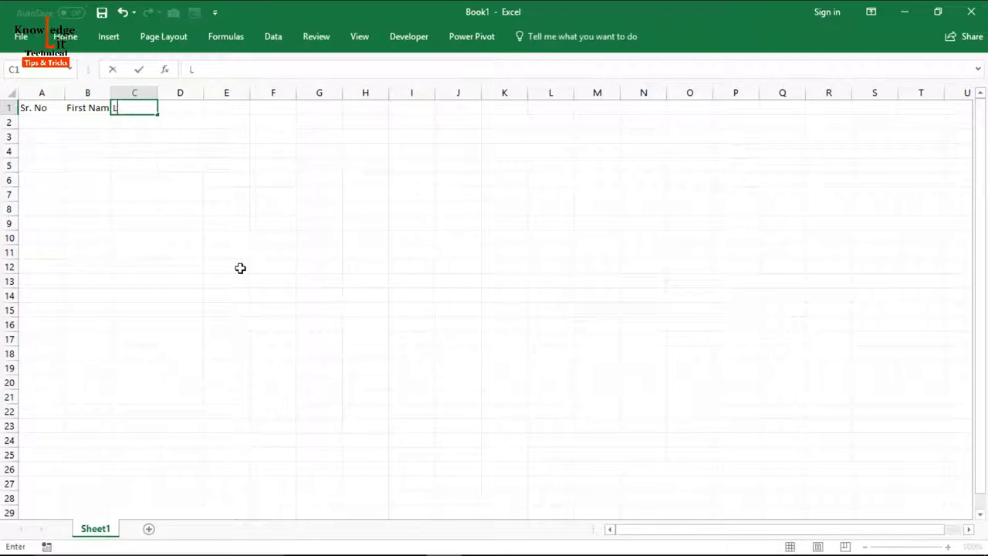
text(Last Name)
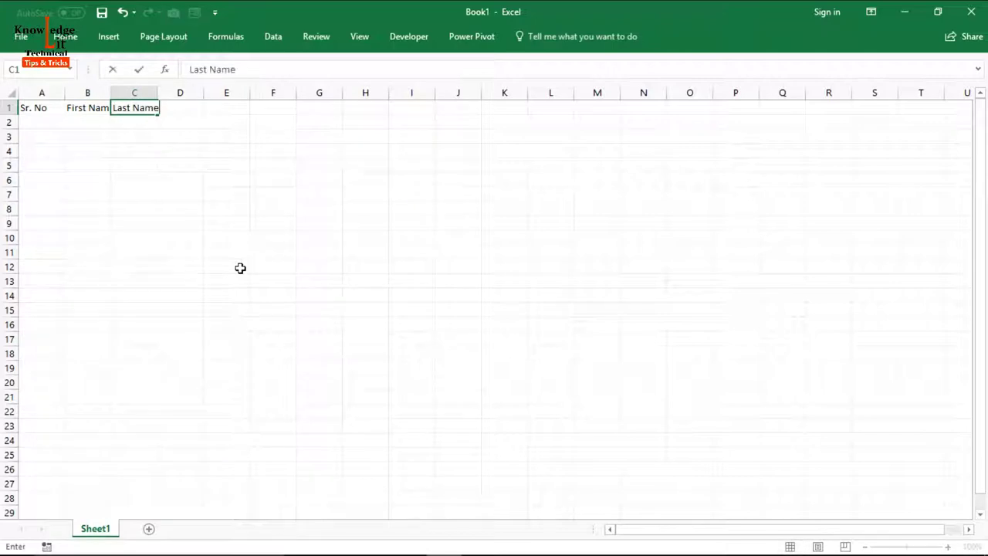
key(Tab)
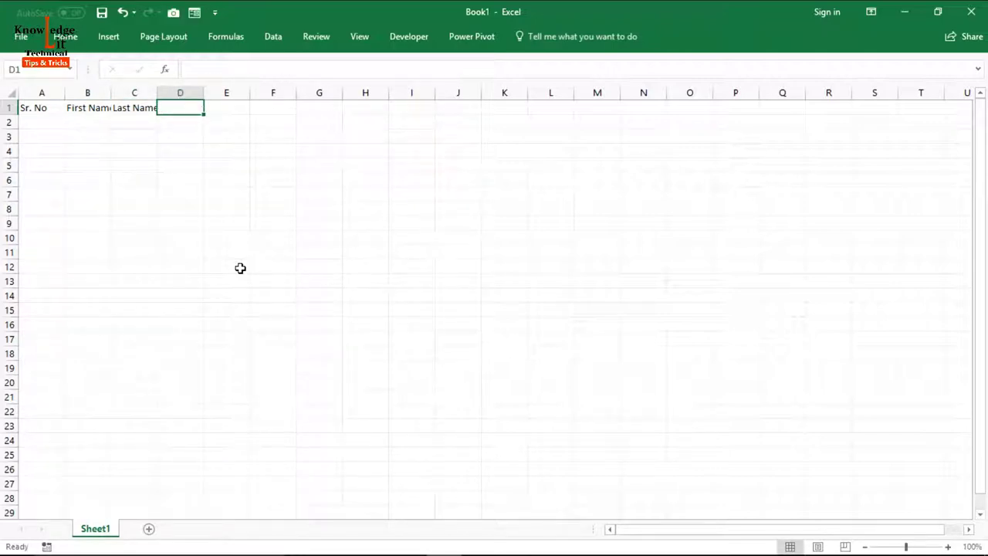
text(Cit)
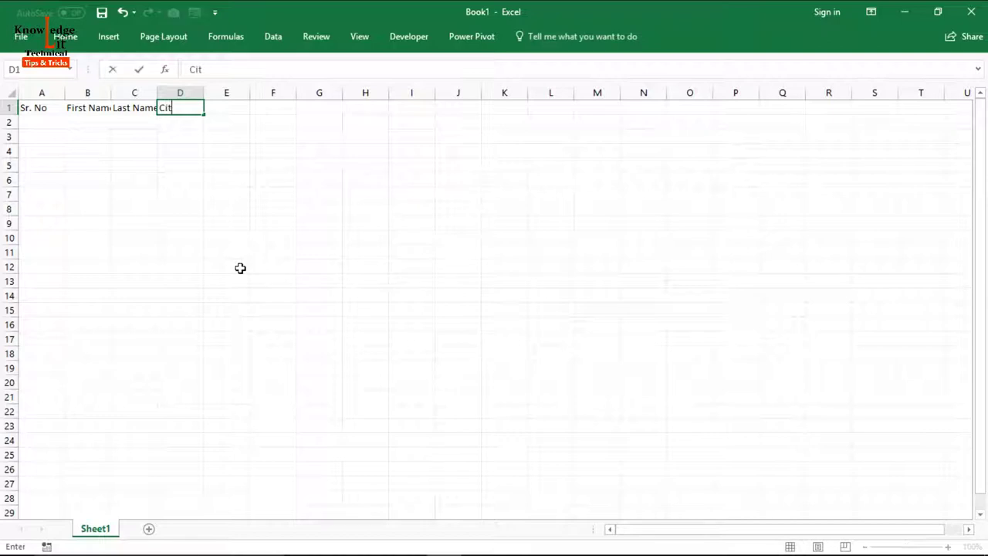
text(y)
key(Tab)
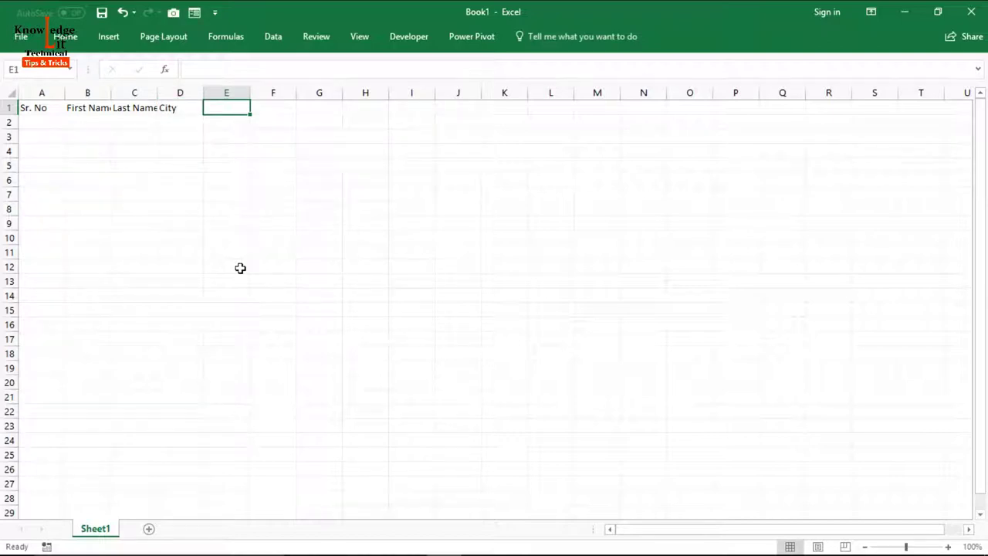
text(contact)
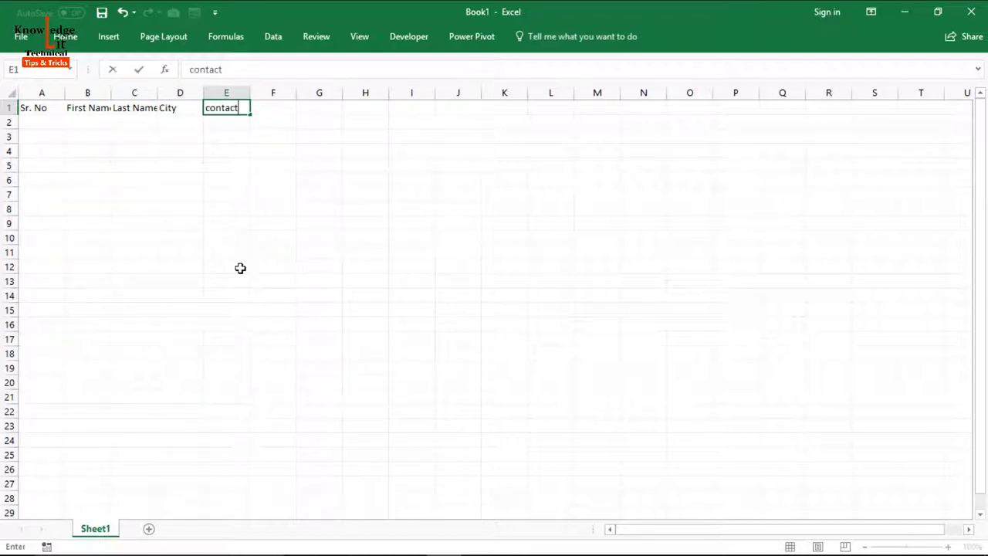
text( Numb)
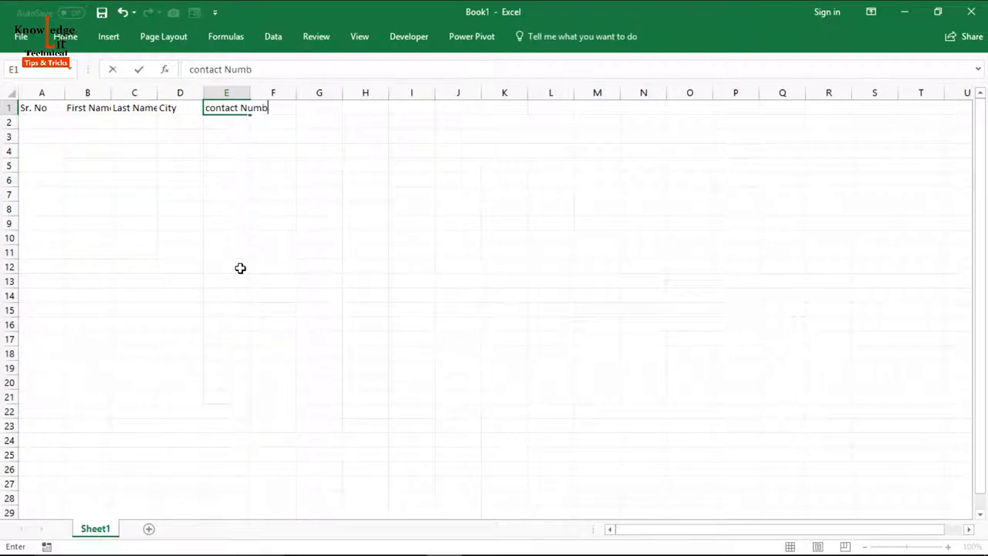
text(er)
key(Return)
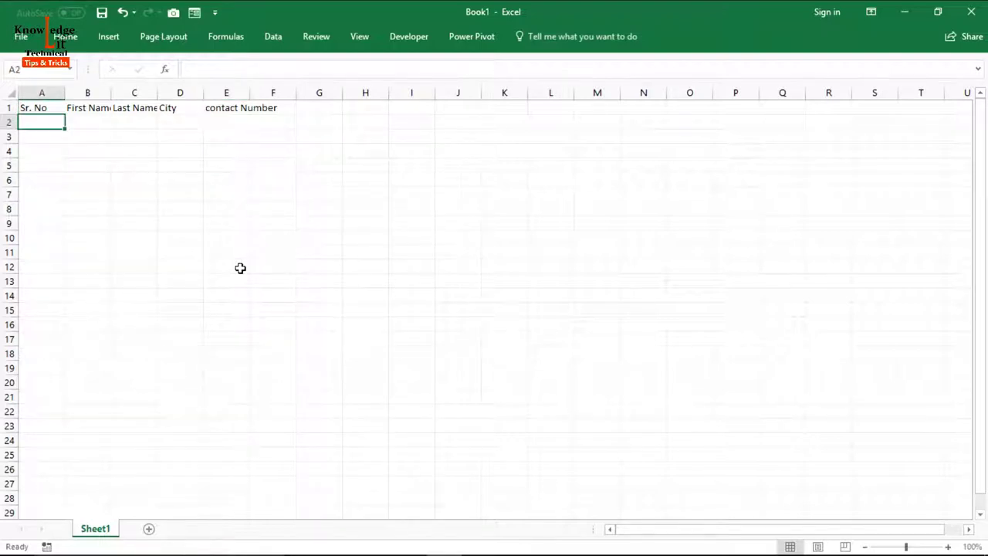
- Check the row-1 headings and select the header cells A1 through E1
key(Up)
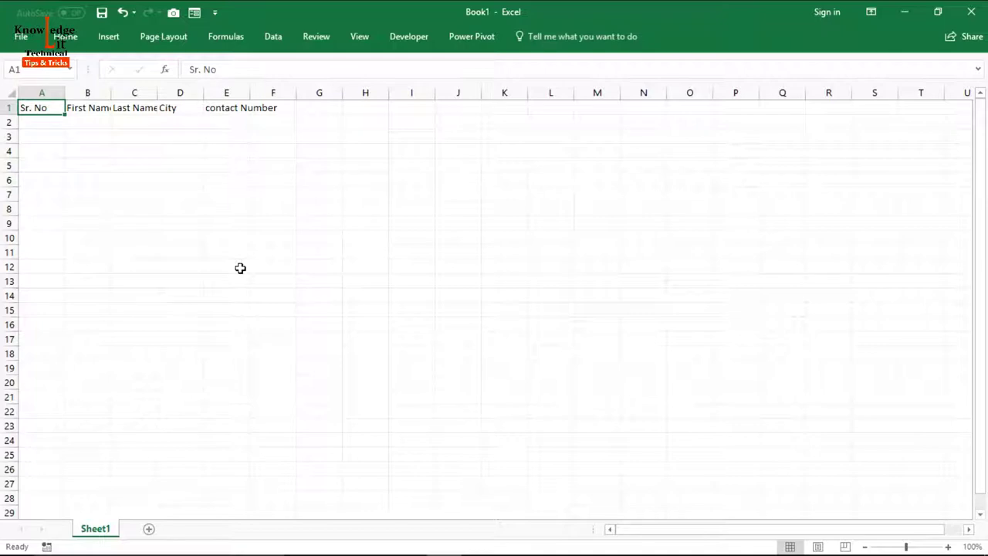
key(Right)
key(Right)
key(Right)
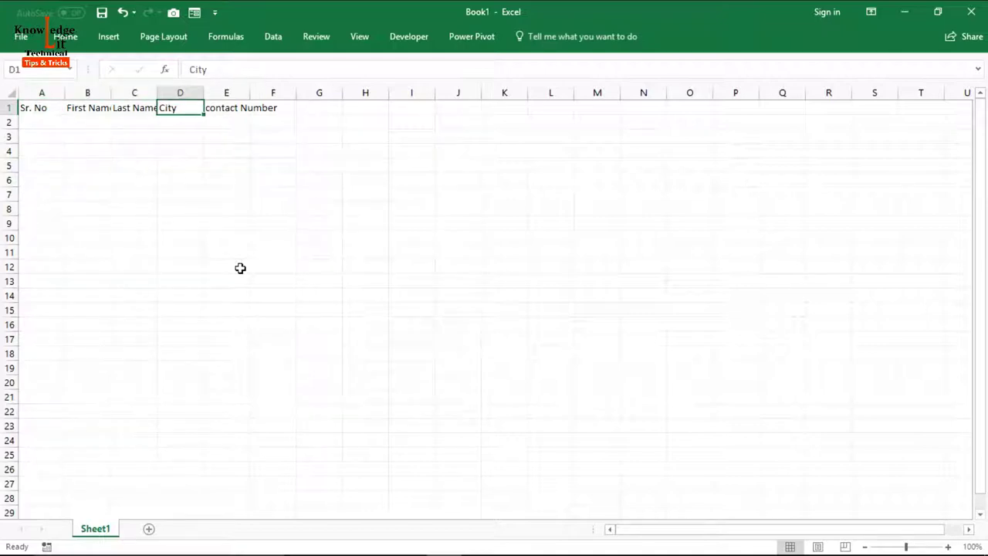
key(Left)
key(Left)
key(Left)
key(Right)
key(Right)
key(Right)
key(Right)
key(Left)
key(Left)
key(Left)
key(Left)
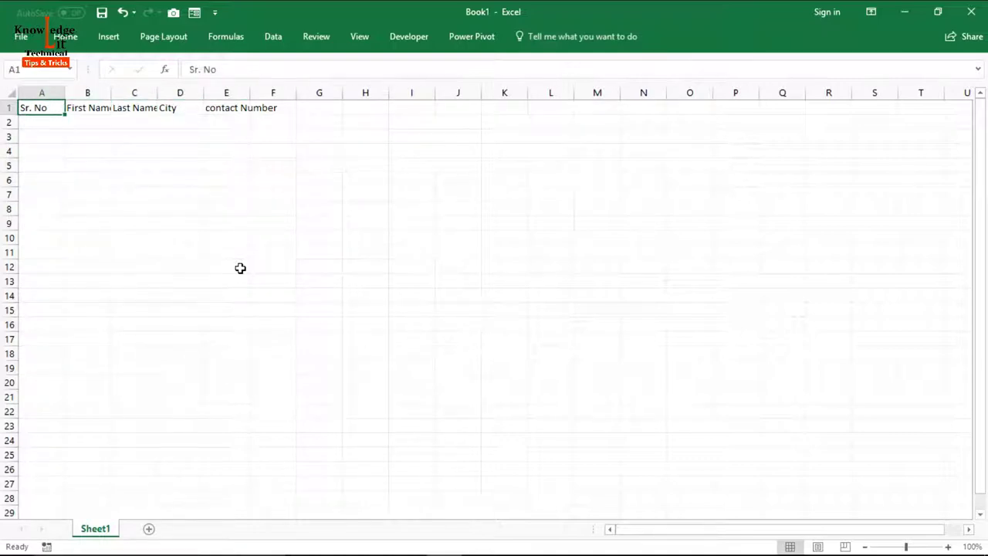
key(shift+Right)
key(shift+Right)
key(shift+Right)
key(shift+Right)
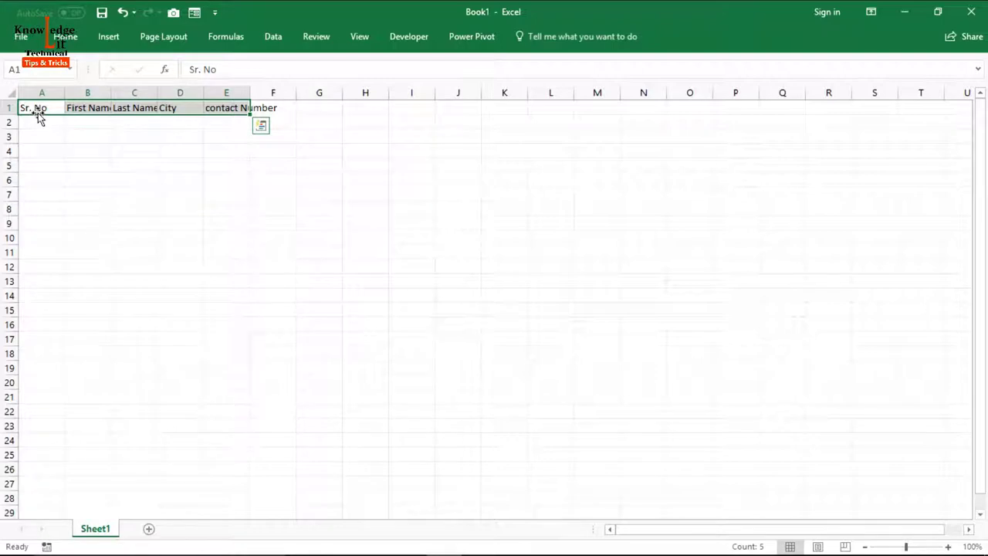
- Convert range $A$1:$E$1 into an Excel table with 'My table has headers' ticked
click(109, 40)
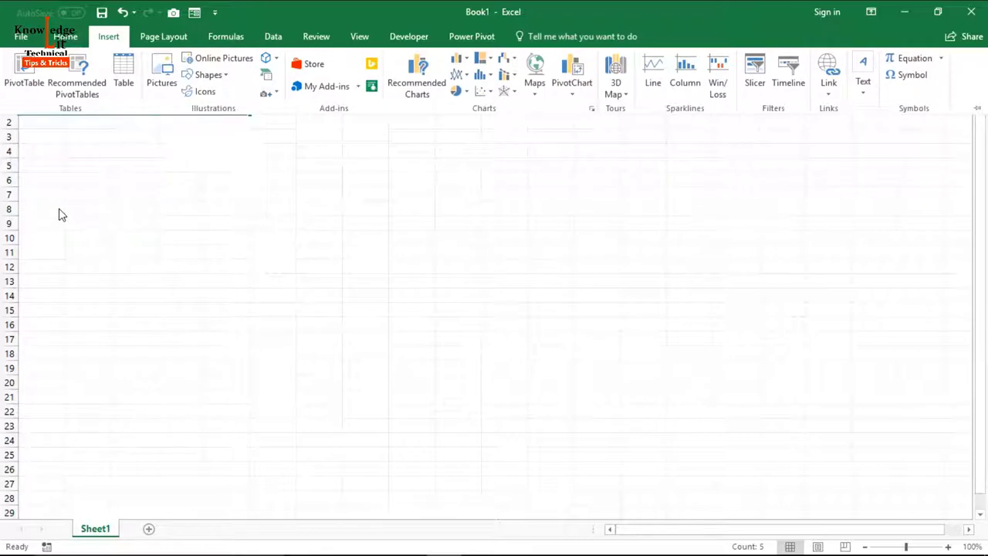
click(83, 182)
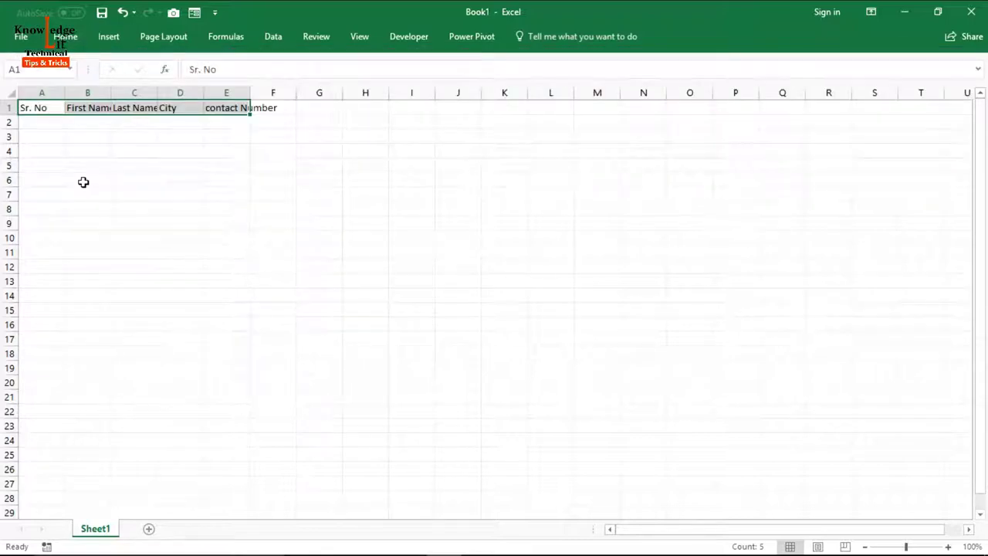
key(ctrl+t)
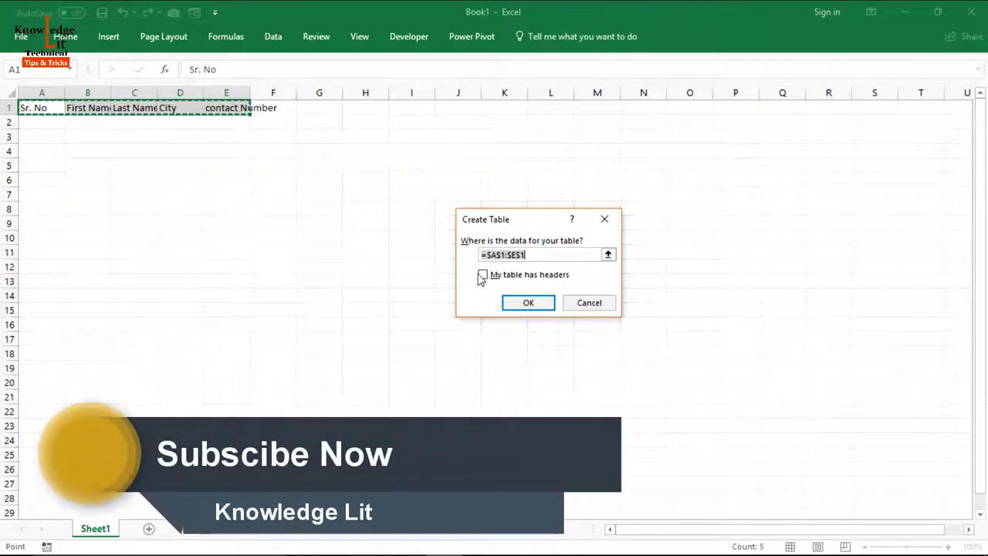
click(534, 258)
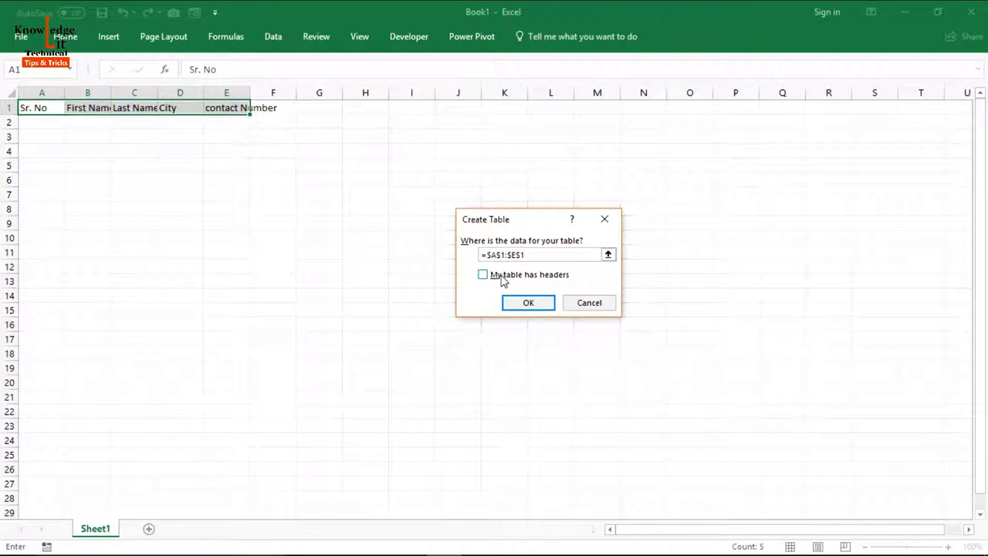
click(502, 281)
click(514, 304)
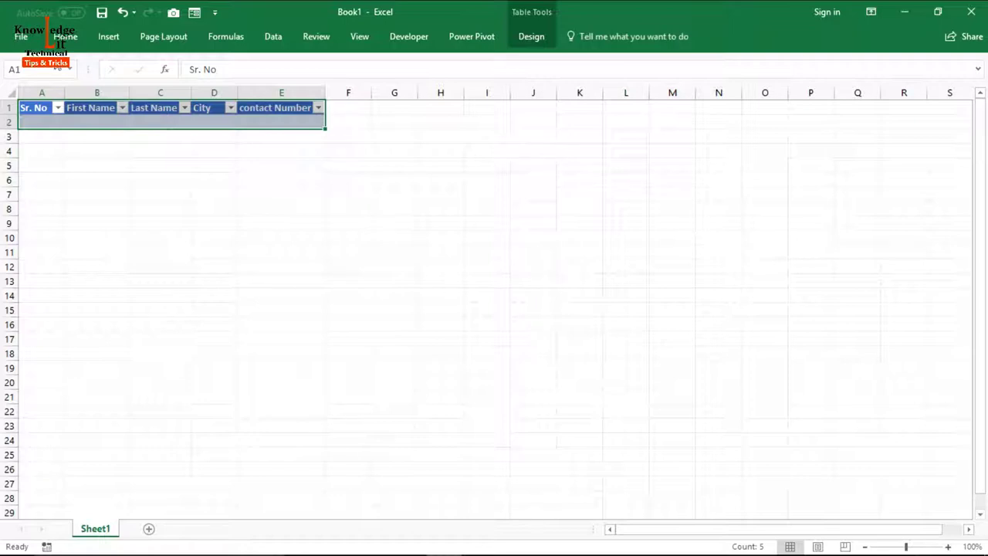
- In Excel Options' Quick Access Toolbar settings, list commands from All Commands
click(24, 34)
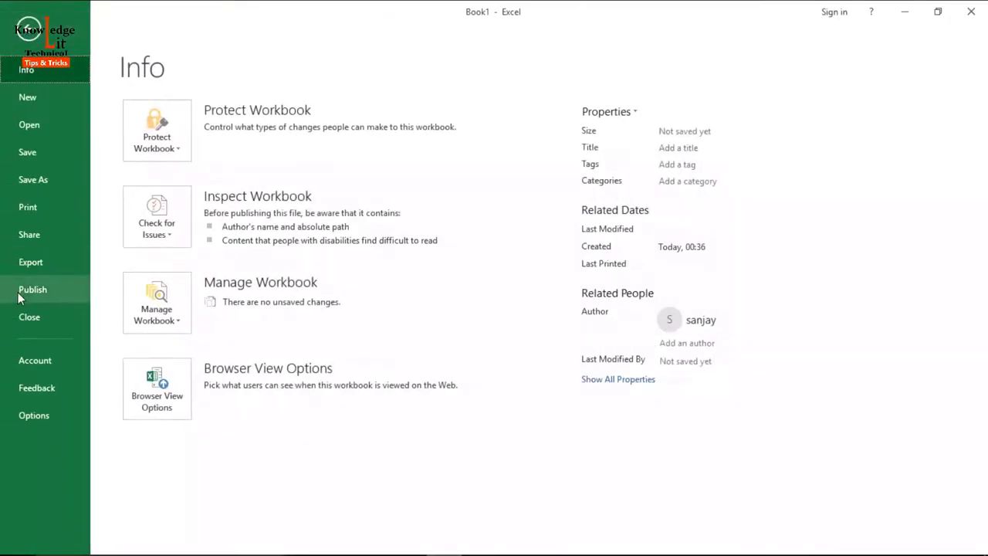
click(26, 423)
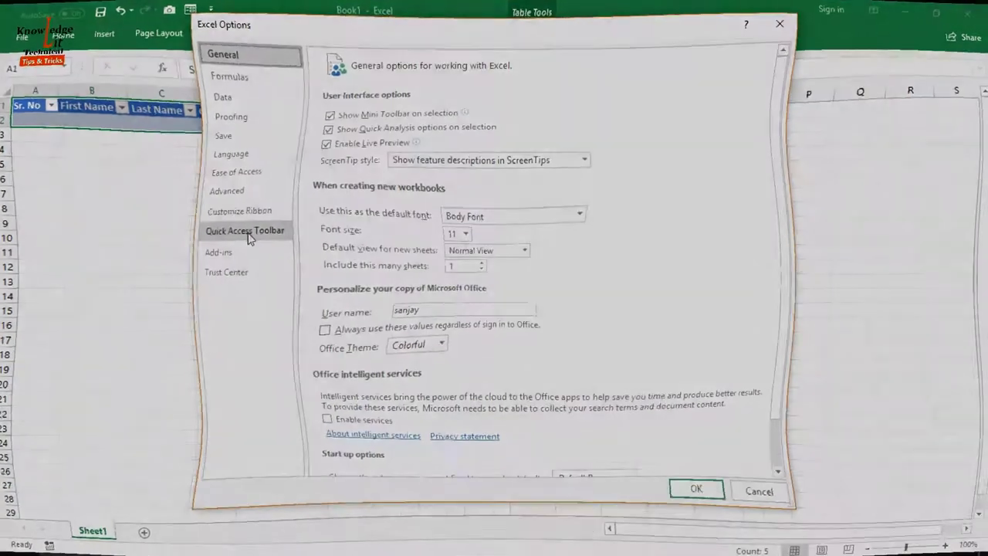
click(247, 231)
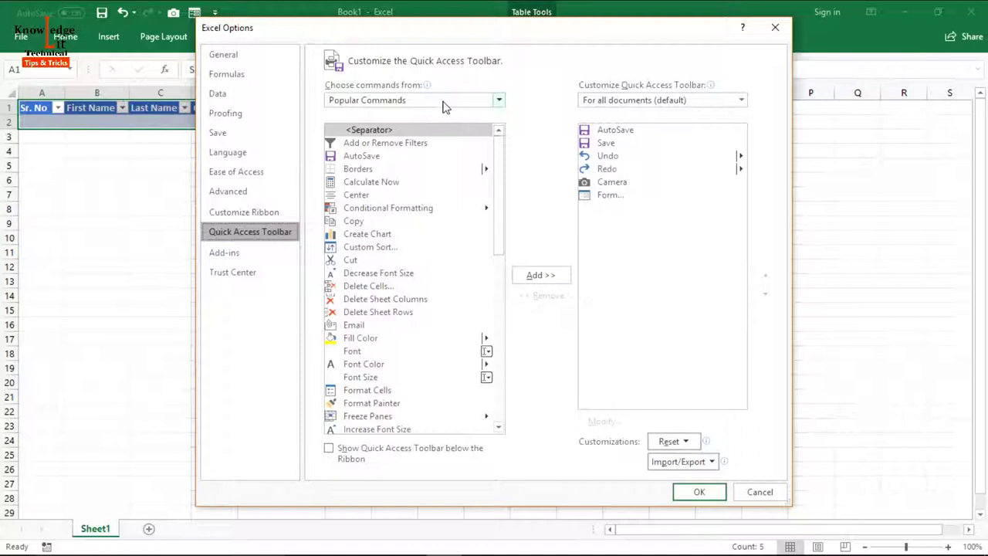
click(443, 101)
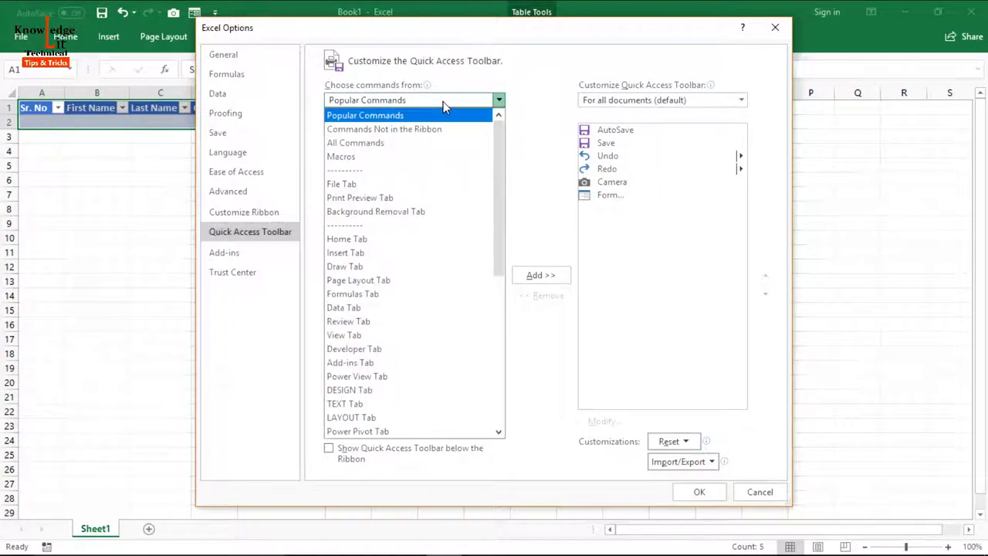
click(417, 144)
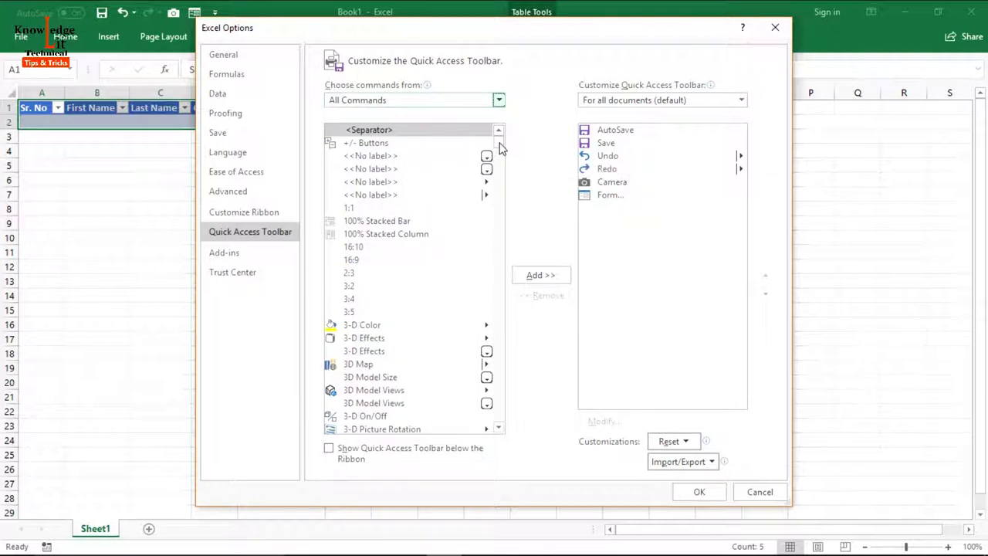
- Add the Form... command to the Quick Access Toolbar and confirm with OK
drag(500, 148, 500, 235)
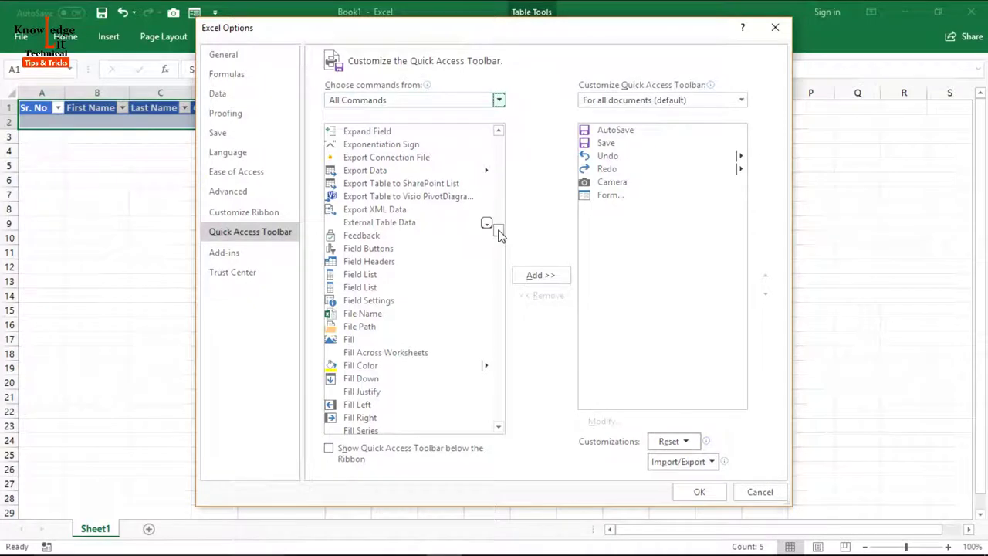
scroll(499, 233, up, 4)
scroll(498, 234, up, 3)
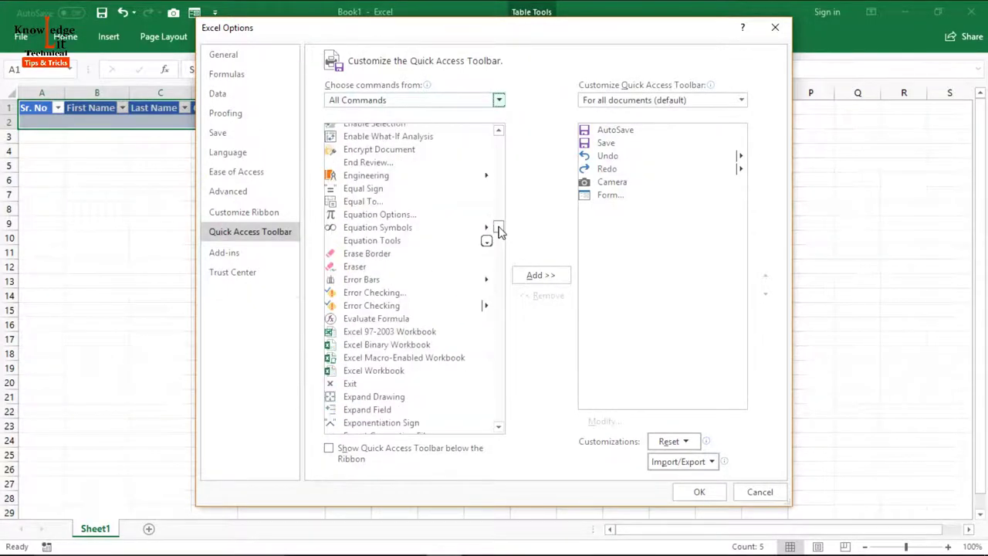
scroll(499, 234, down, 4)
drag(498, 229, 498, 243)
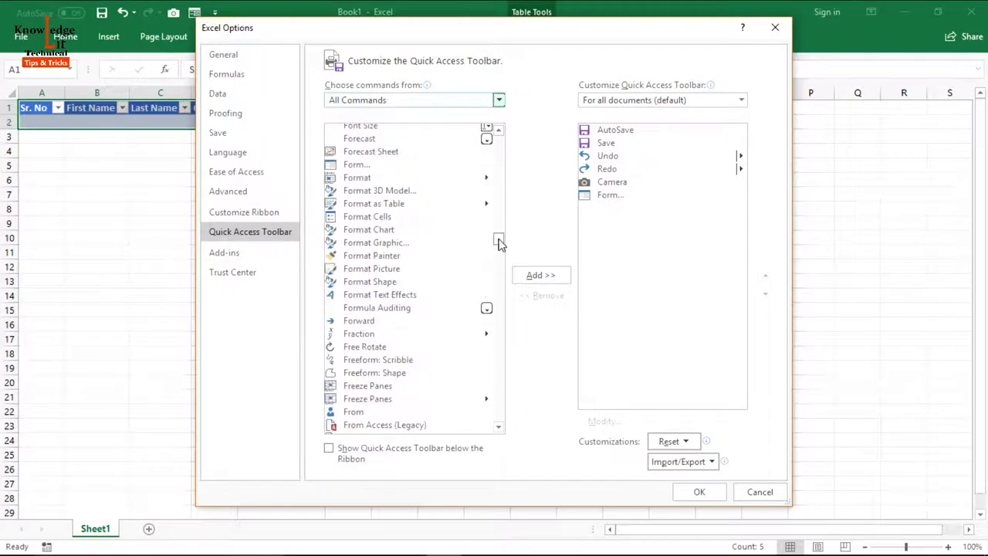
click(356, 165)
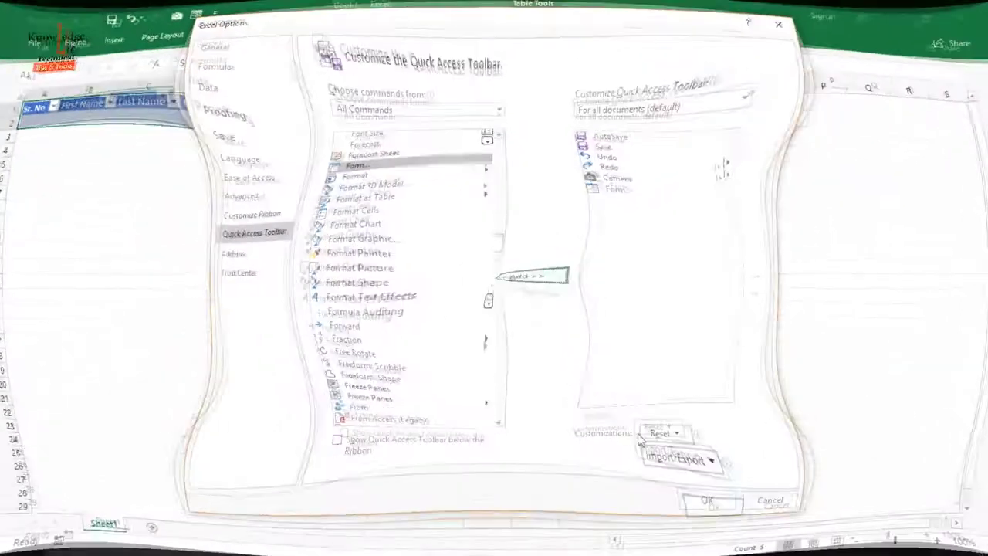
click(699, 494)
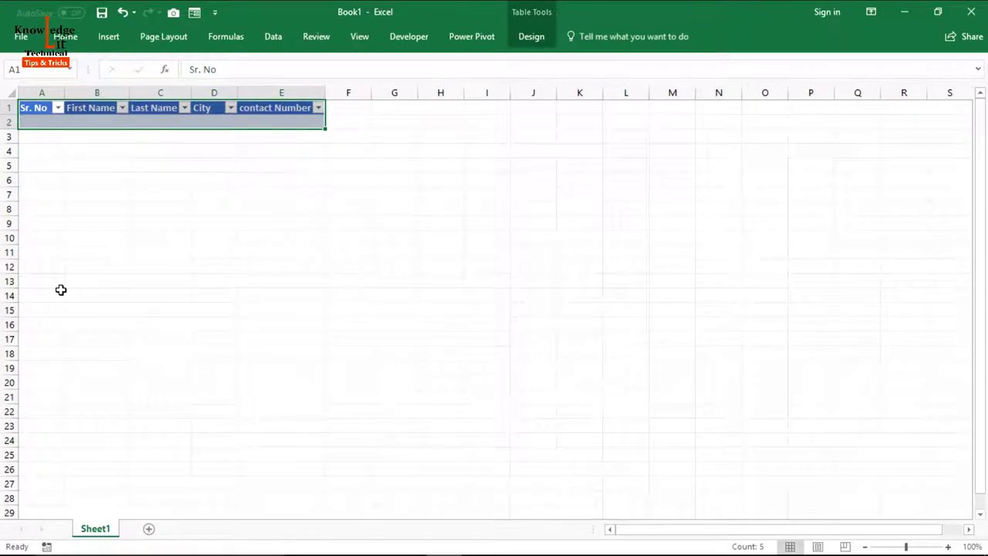
- Select the header cells A1:E1, from Sr. No through contact Number
click(249, 182)
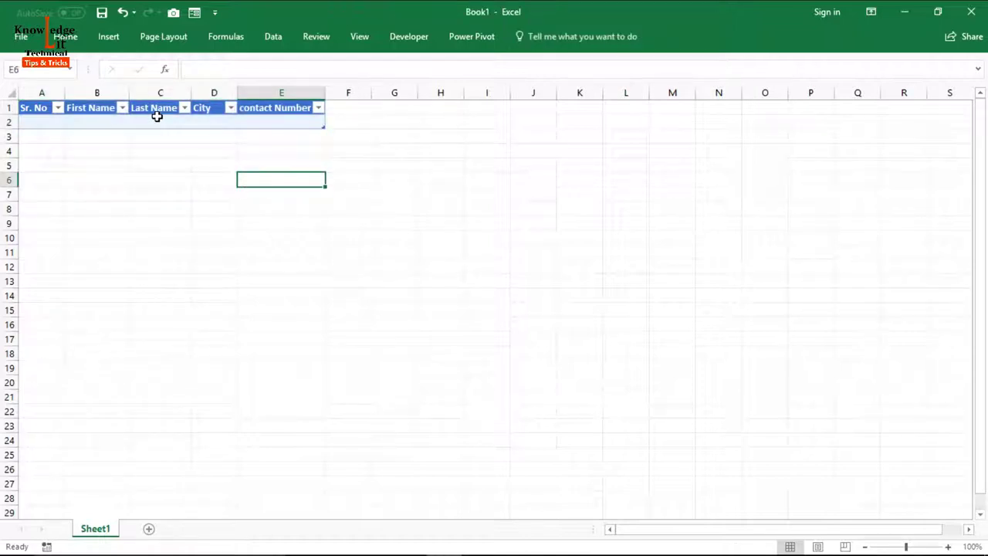
click(137, 106)
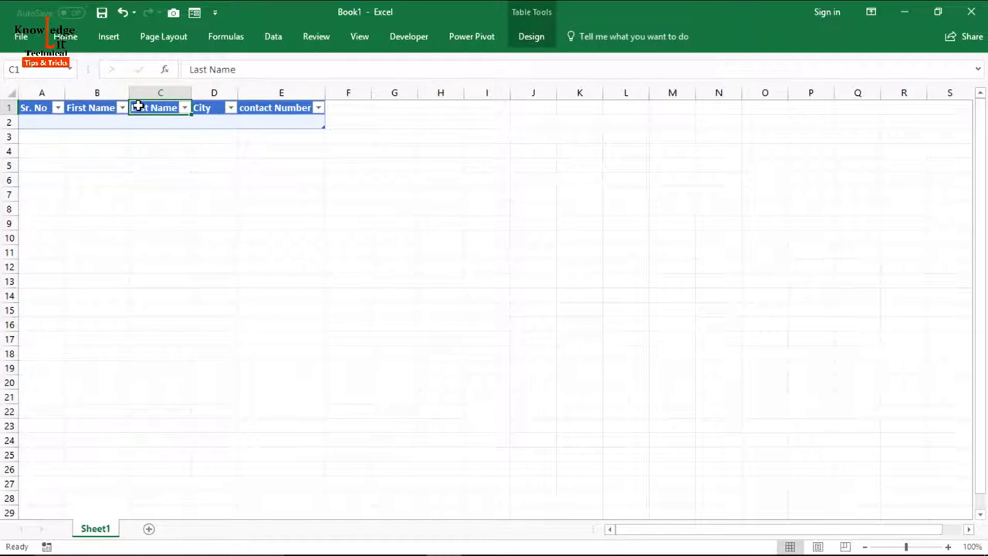
click(38, 107)
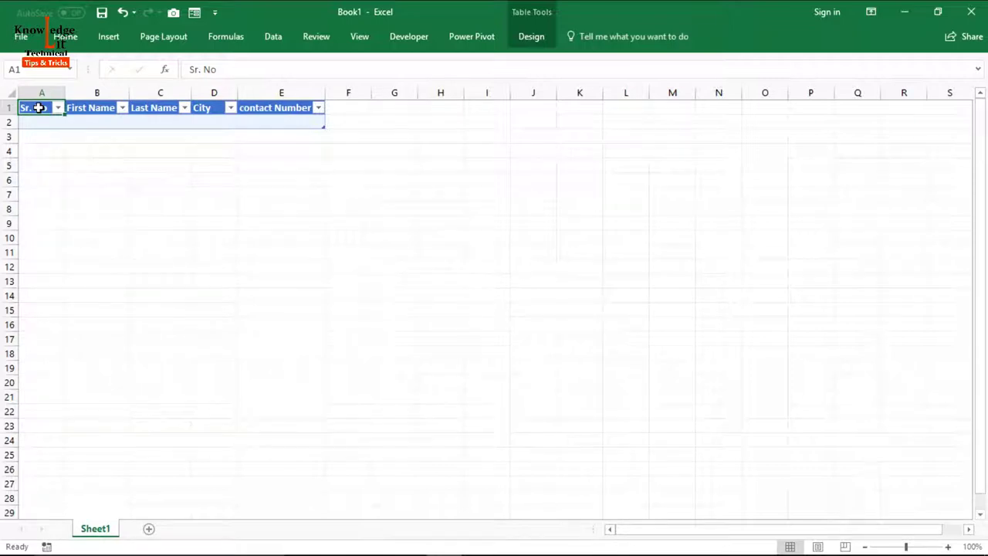
key(shift+Right)
key(shift+Right)
key(shift+Right)
key(shift+Right)
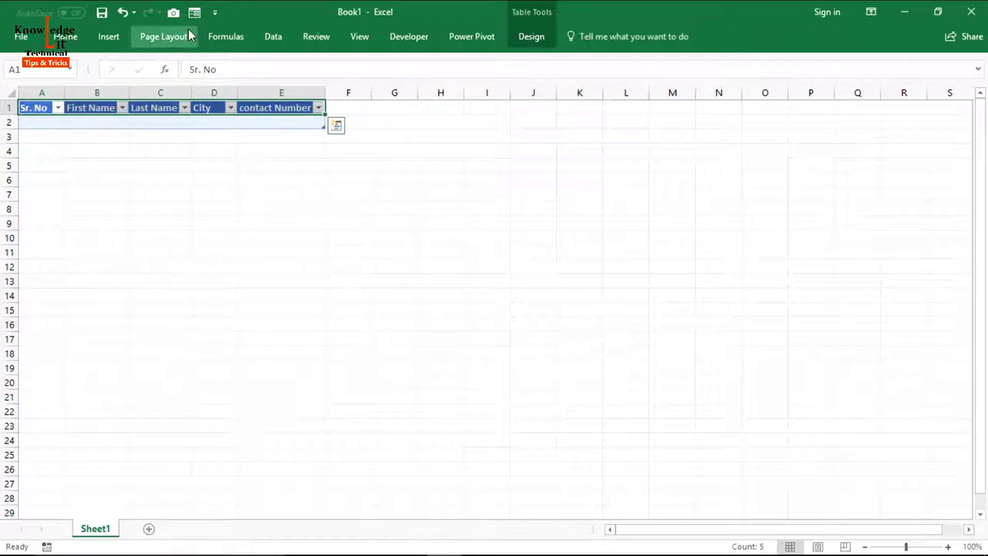
- In the data form, enter Sr. No 1, the person's first and last name, Mumbai and their contact number, then add it
click(194, 12)
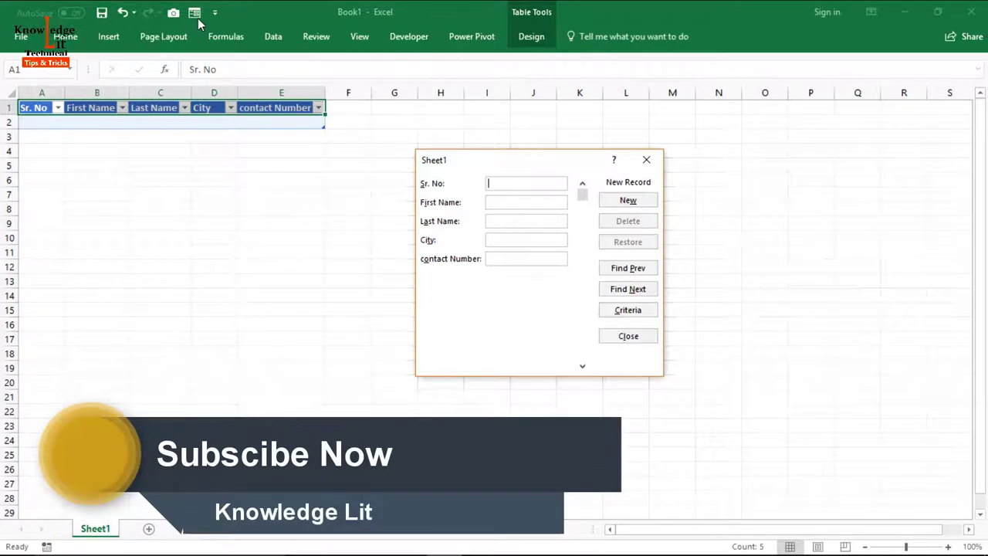
text(1)
key(Tab)
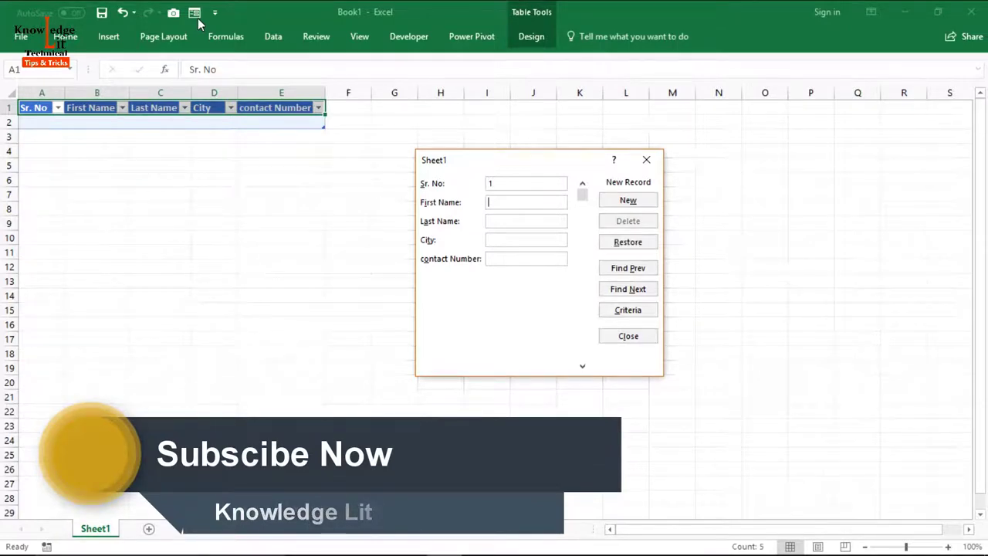
key(Tab)
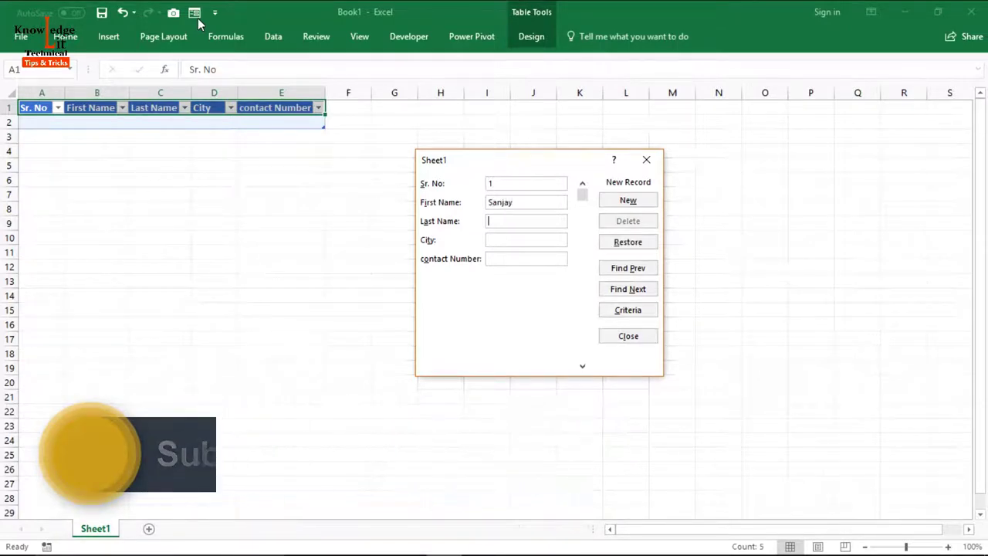
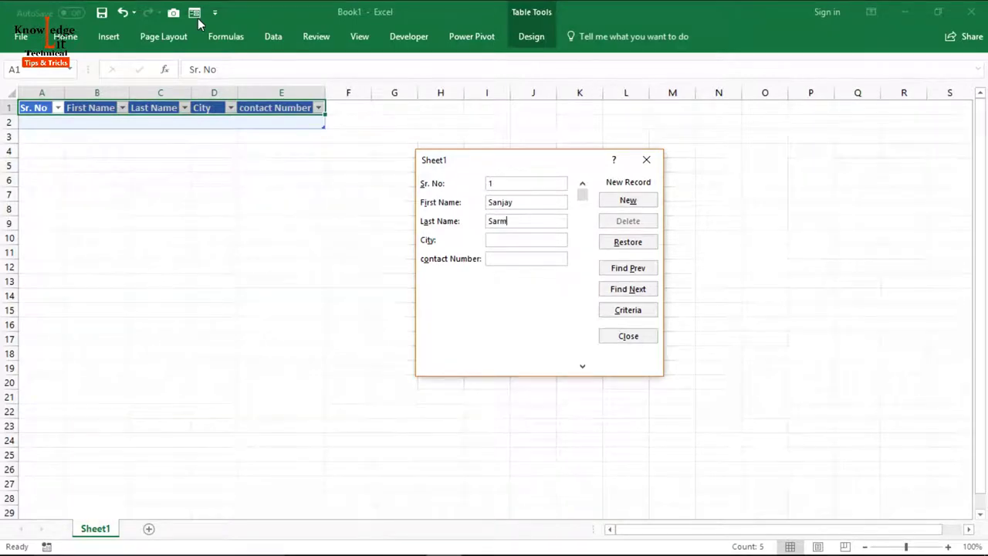
key(Tab)
text(Mumbai)
key(Tab)
text(989898)
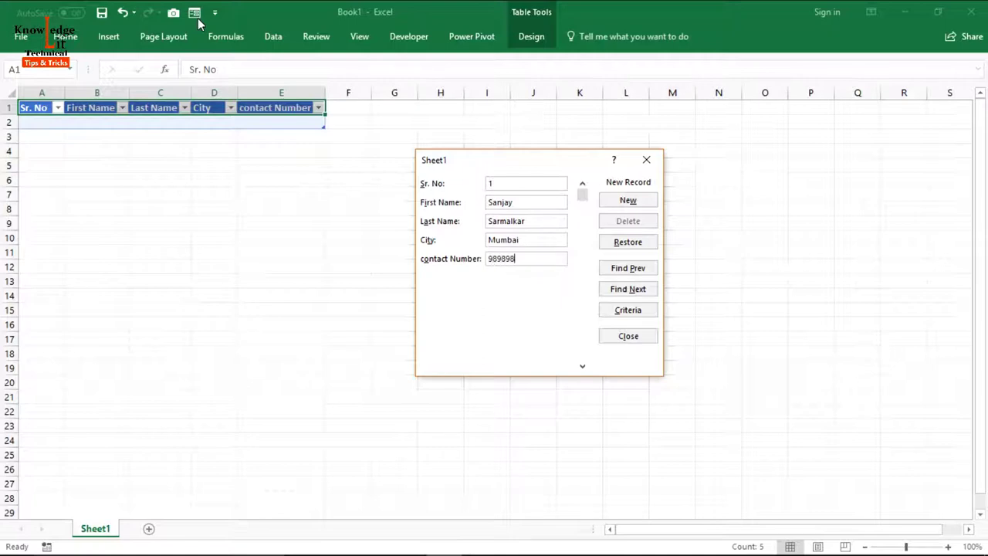
text(98)
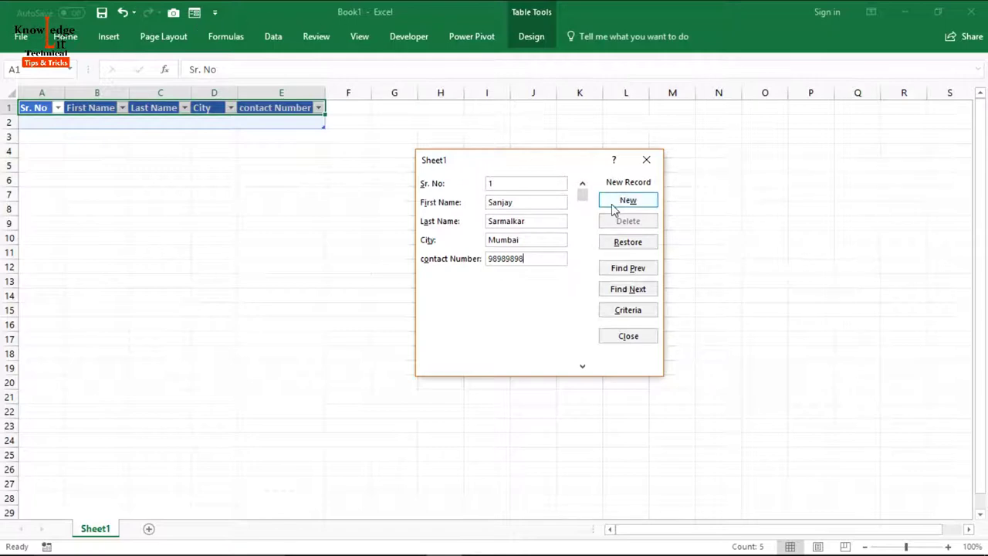
click(611, 204)
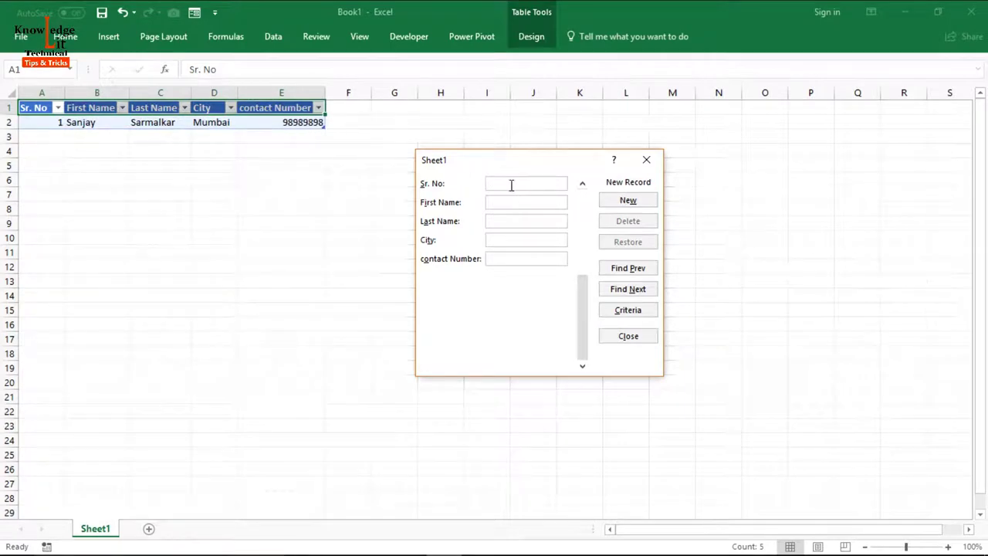
- Enter record Sr. No 2 with the person's name, Mumbai and contact number, then add it
text(1)
key(Tab)
key(BackSpace)
text(2)
key(Tab)
key(Tab)
text(Mumba)
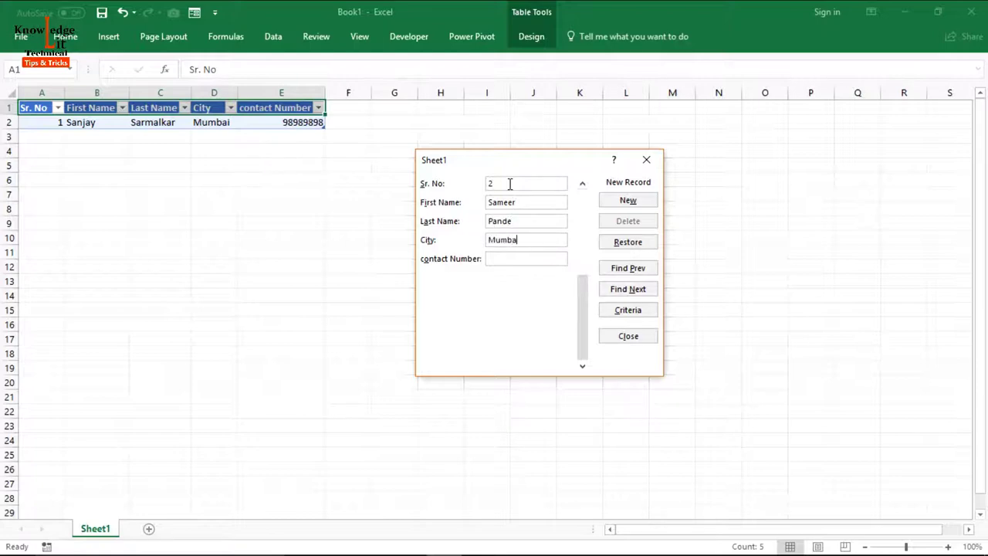
text(i)
key(Tab)
text(89898)
text(98989)
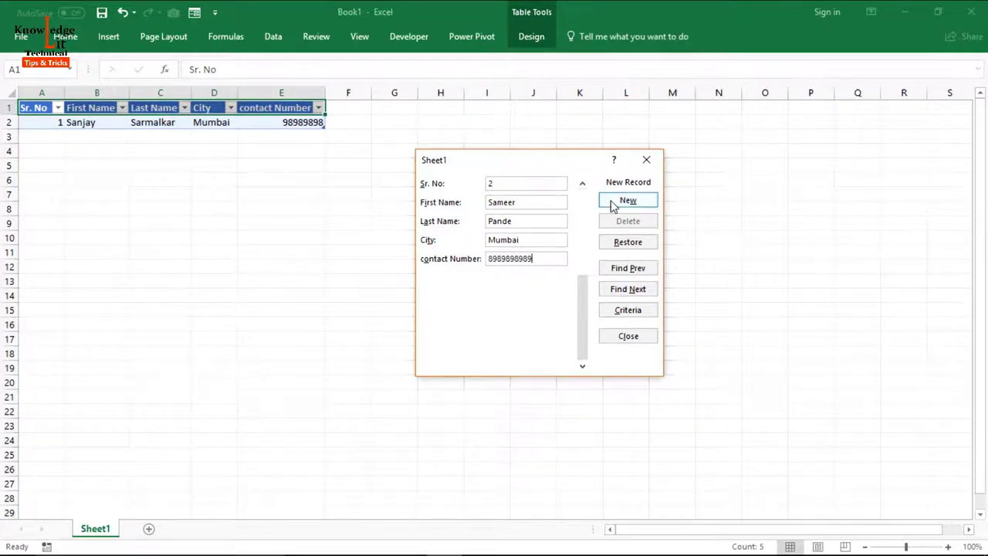
click(612, 203)
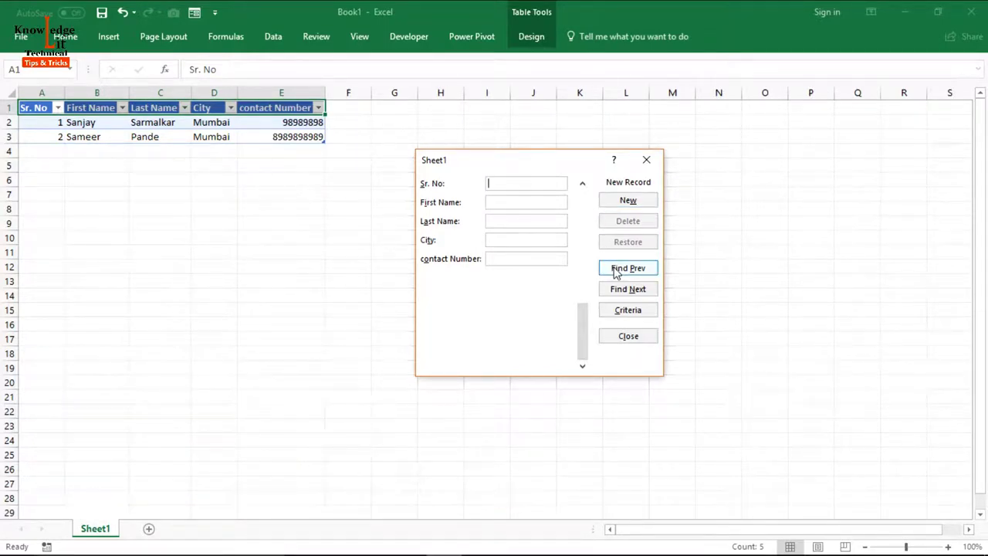
- Move to record 2 of 2 in the data form and delete it, confirming with OK
click(582, 191)
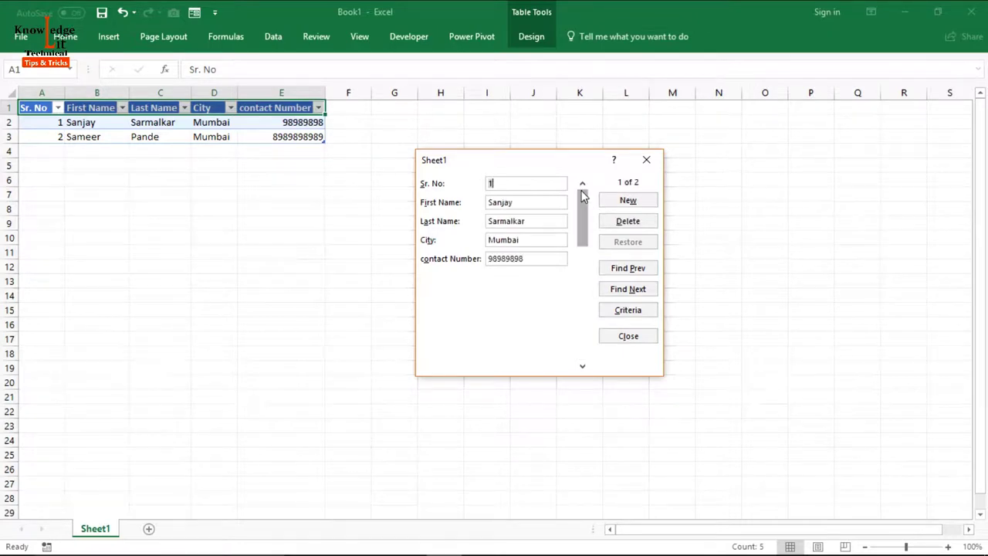
click(583, 367)
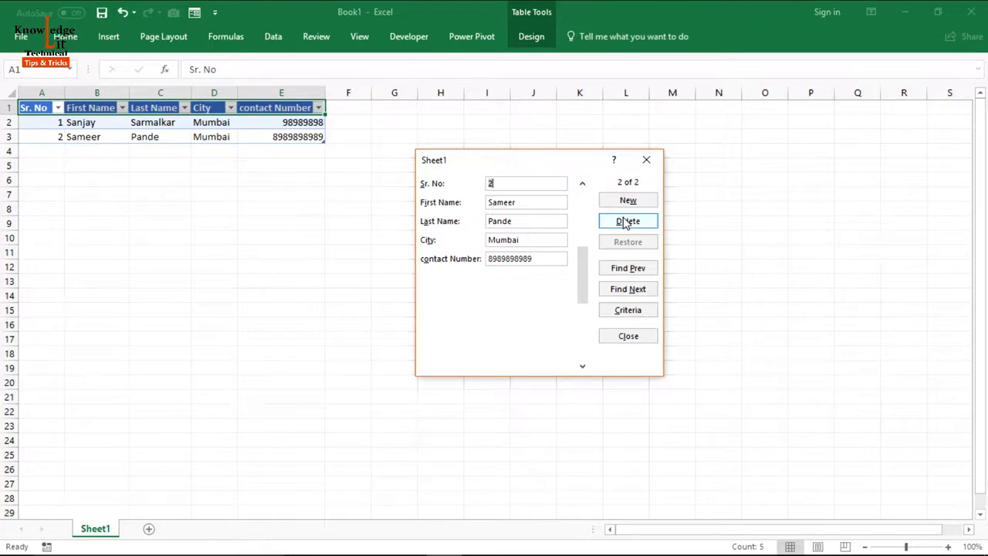
click(625, 223)
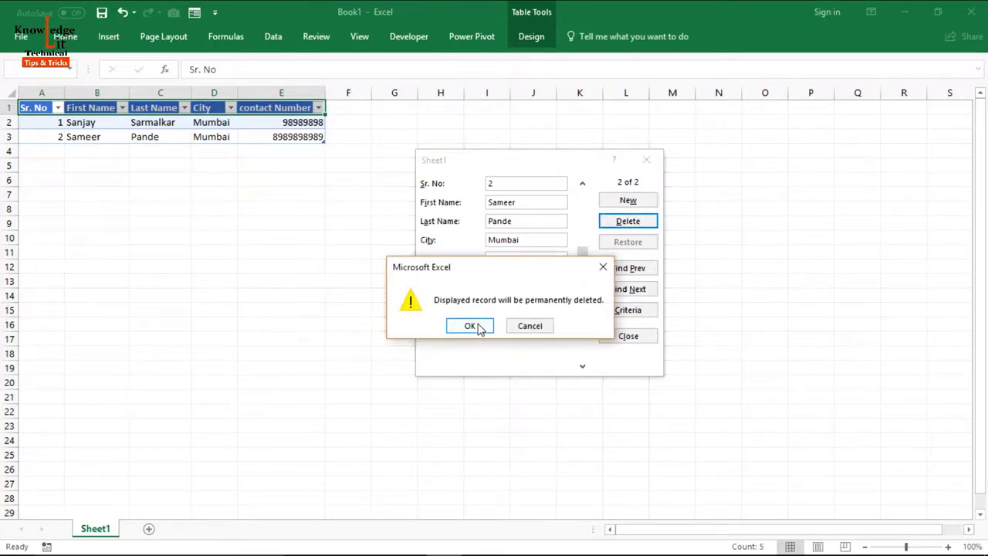
click(471, 325)
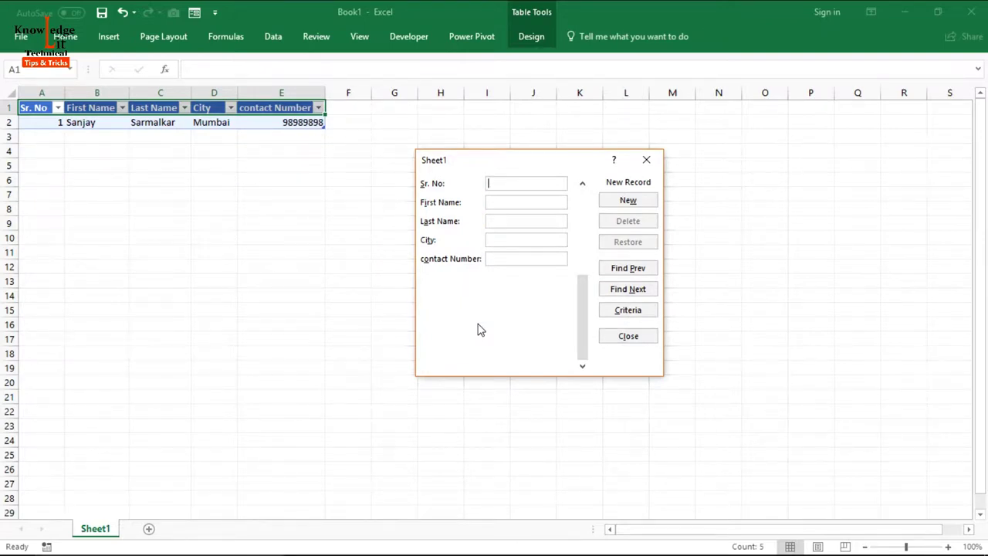
- Show record 1 of 1 in the data form using Find Prev
click(624, 271)
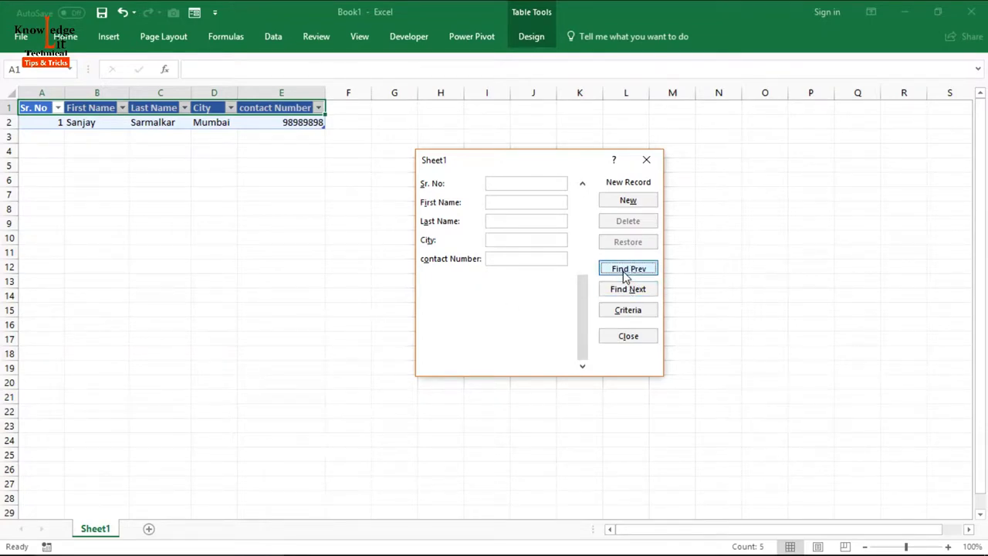